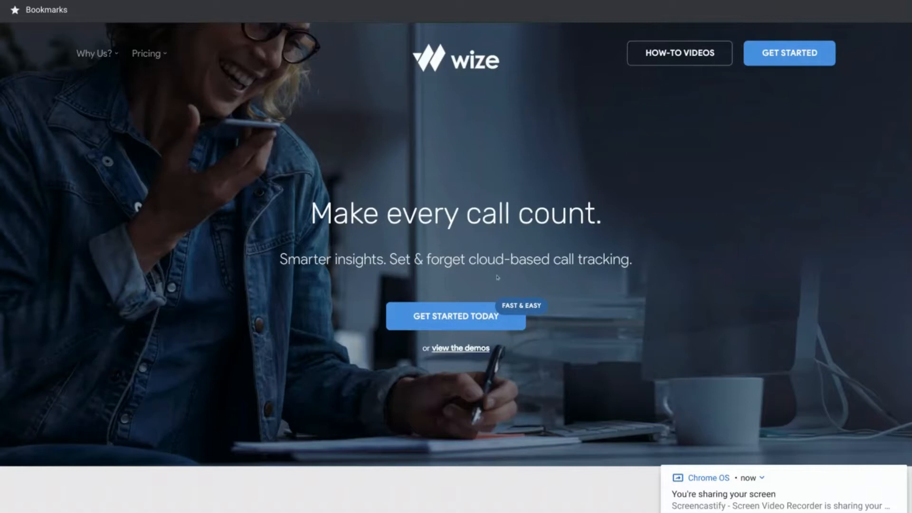
- Start a new Wize account with GET STARTED on the wize.co.uk home page
{"action": "left_click", "coordinate": [772, 51]}
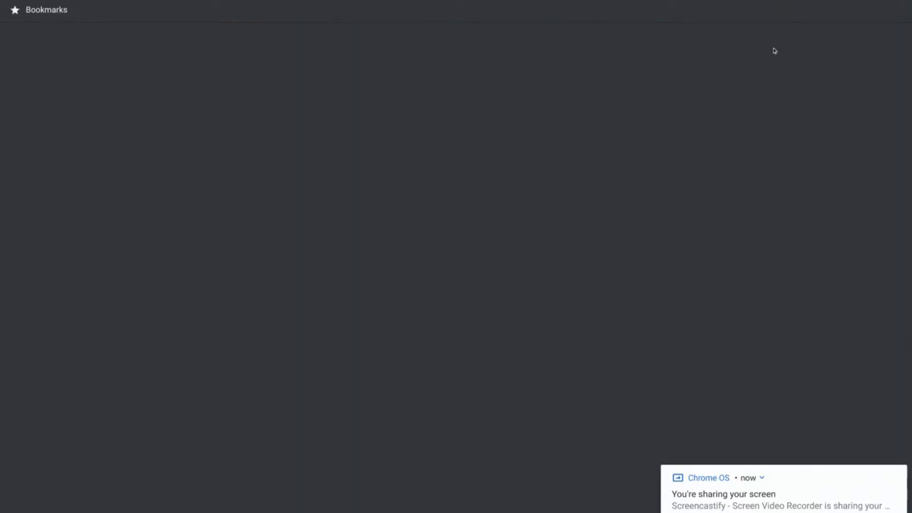
- Fill in title Mr, the first name, surname and company Wize Analytics Limited
{"action": "left_click", "coordinate": [309, 245]}
{"action": "type", "text": "Mr"}
{"action": "key", "text": "Tab"}
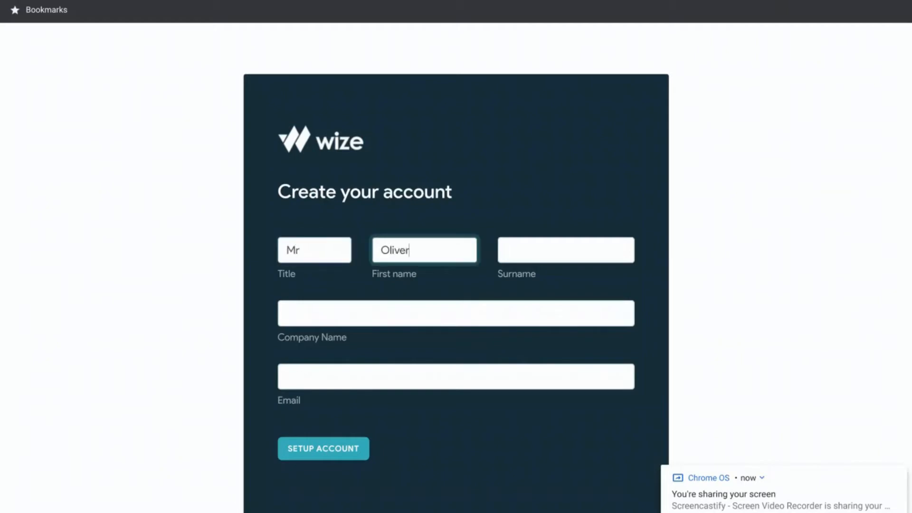
{"action": "key", "text": "Tab"}
{"action": "key", "text": "Tab"}
{"action": "type", "text": "Wize A"}
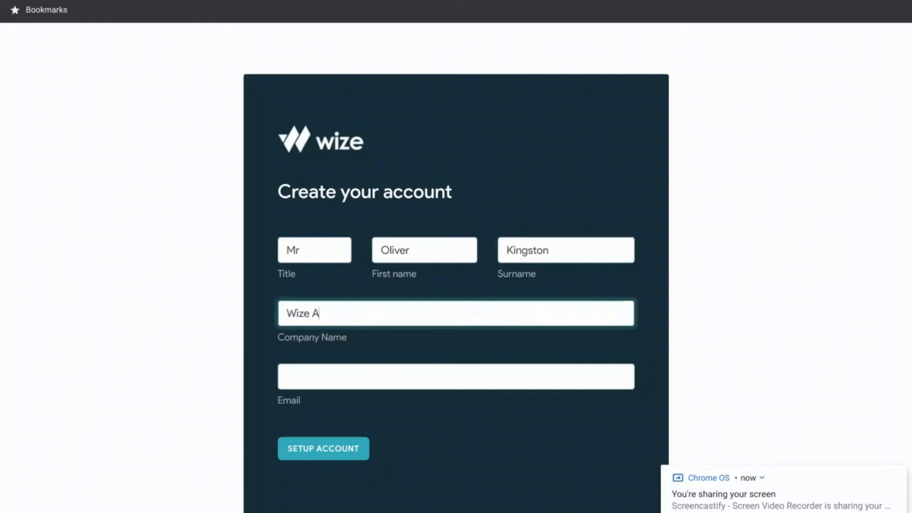
{"action": "type", "text": "nalytics Limited"}
- Enter the account's Gmail address, correcting a typo, and submit the sign-up form
{"action": "key", "text": "Tab"}
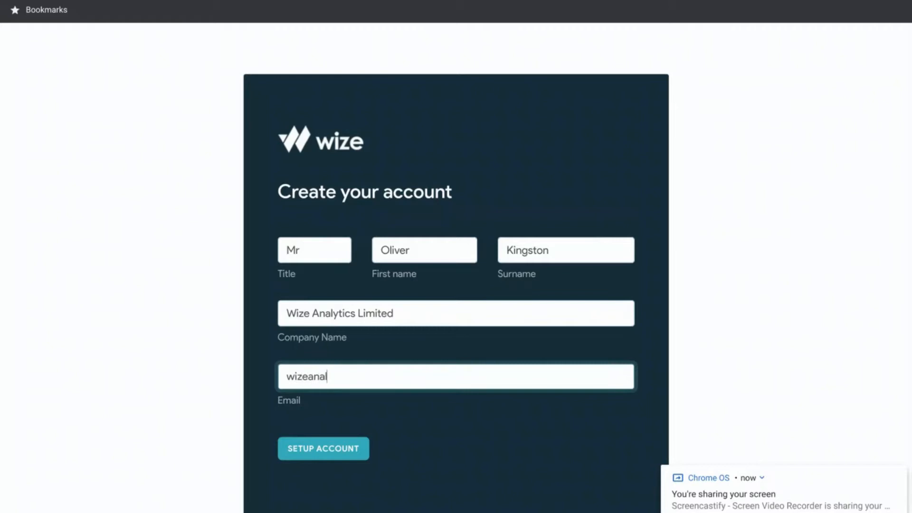
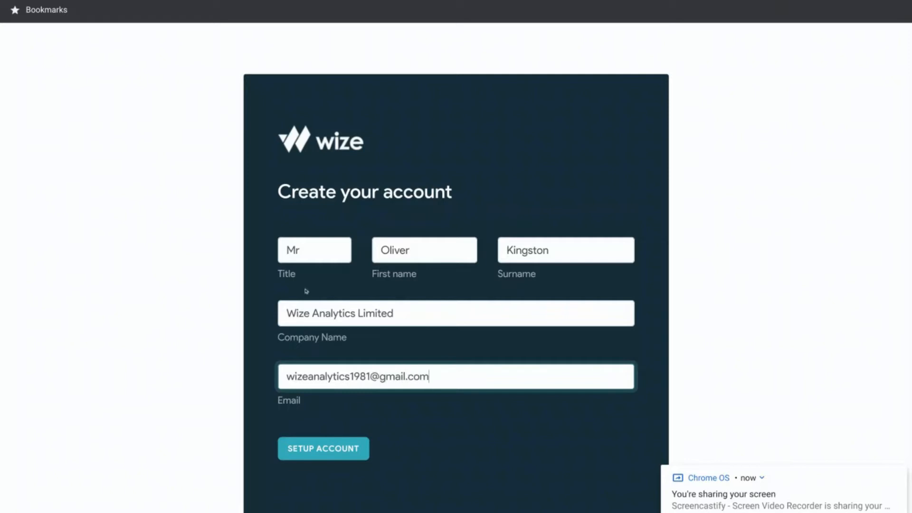
{"action": "left_click", "coordinate": [336, 446]}
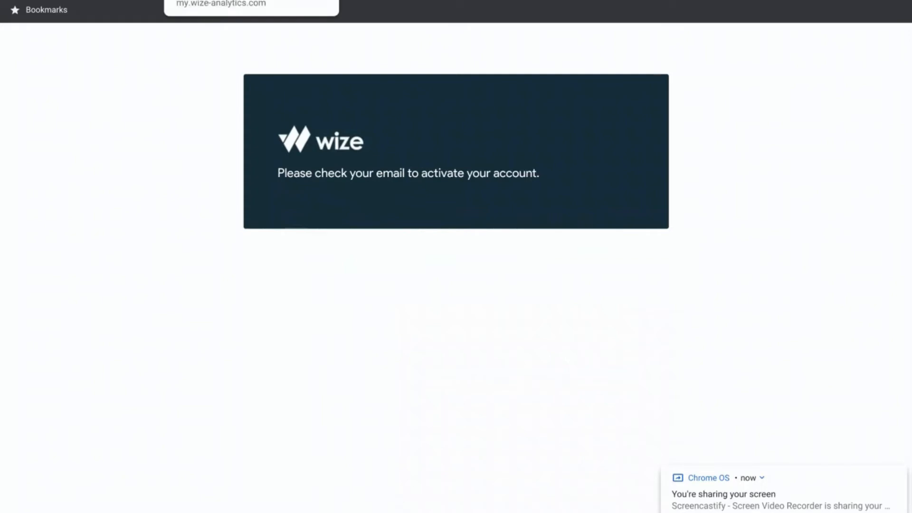
- Validate the e-mail address using the link in Wize's validation email in Gmail
{"action": "left_click", "coordinate": [124, 0]}
{"action": "left_click", "coordinate": [57, 0]}
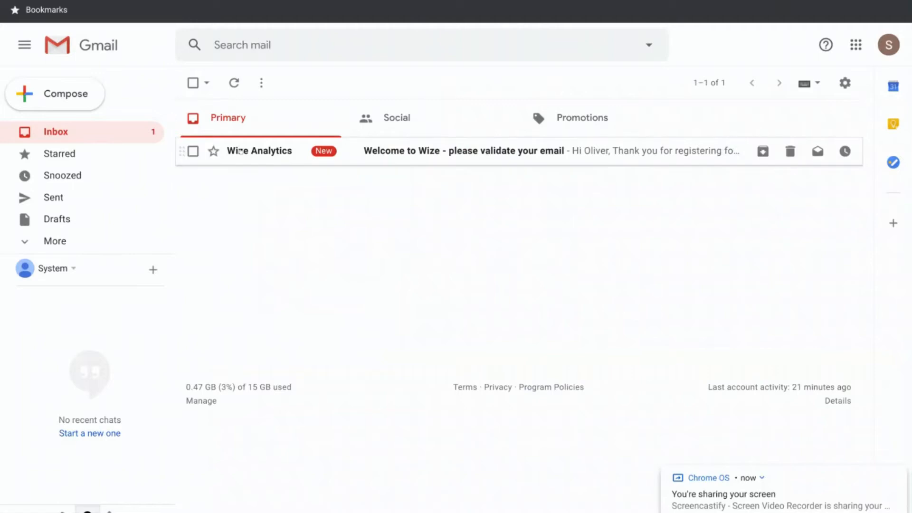
{"action": "left_click", "coordinate": [240, 151]}
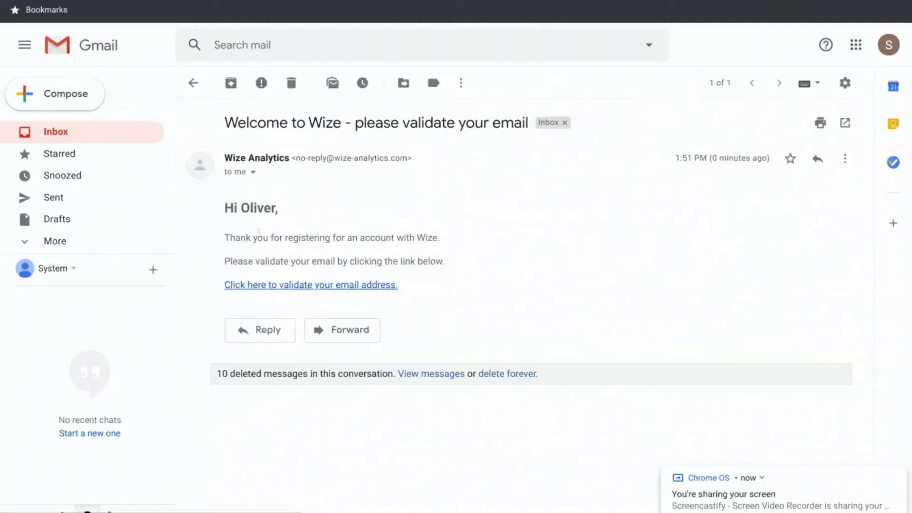
{"action": "left_click", "coordinate": [276, 282]}
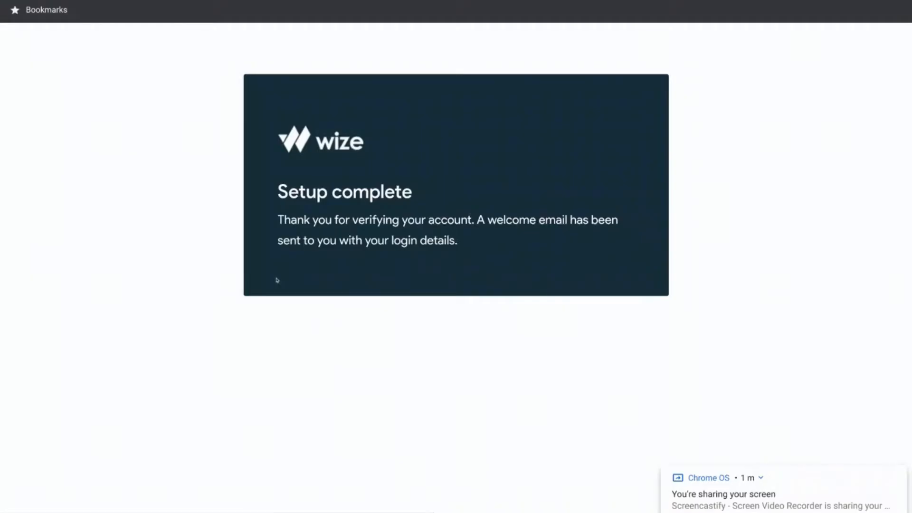
- Copy the password from the 'Your account is open' email and follow the my.wize-analytics.com link
{"action": "key", "text": "ctrl+shift+Tab"}
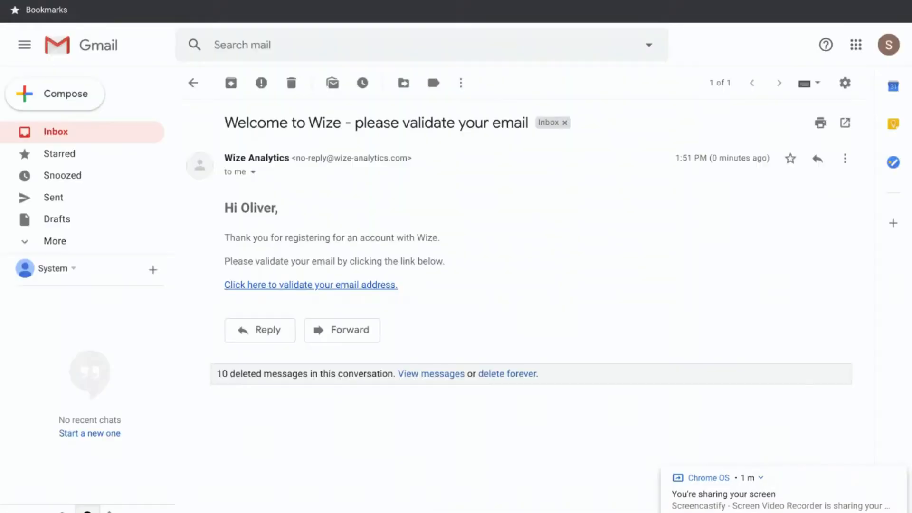
{"action": "left_click", "coordinate": [55, 131]}
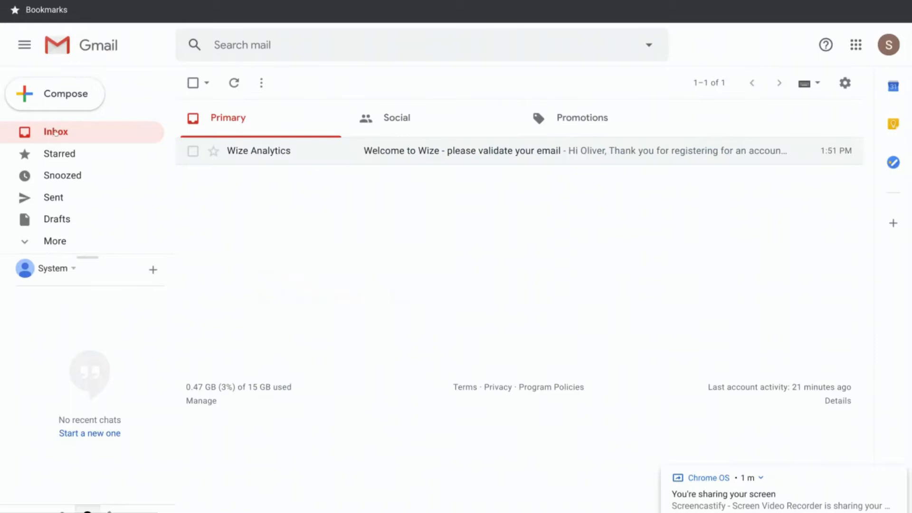
{"action": "left_click", "coordinate": [234, 83]}
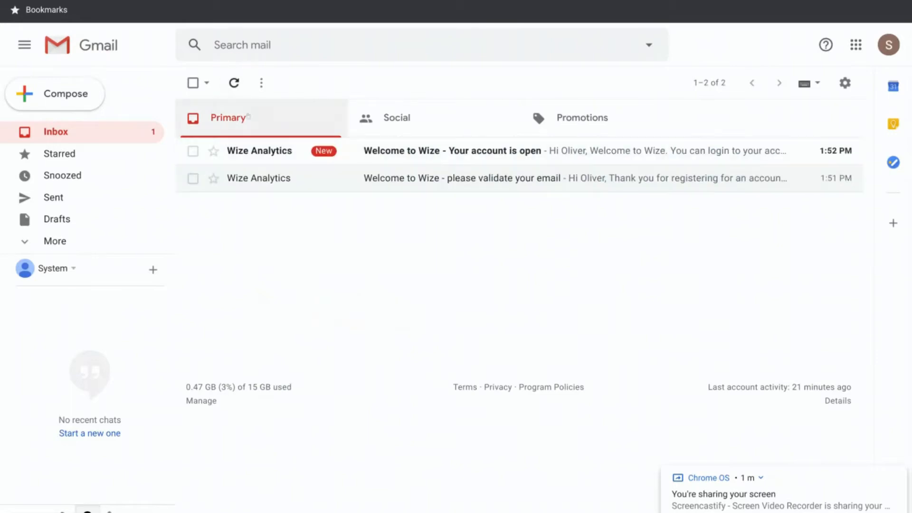
{"action": "left_click", "coordinate": [262, 153]}
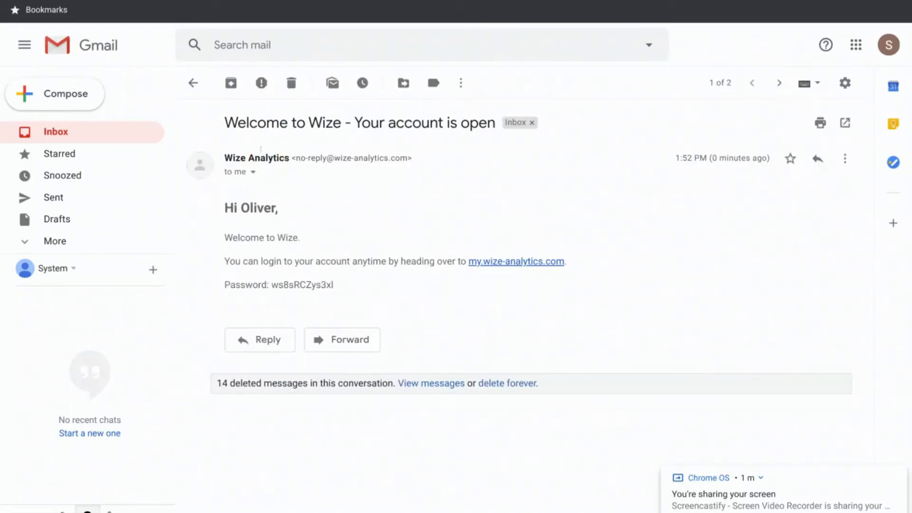
{"action": "left_click_drag", "start_coordinate": [271, 283], "coordinate": [335, 284]}
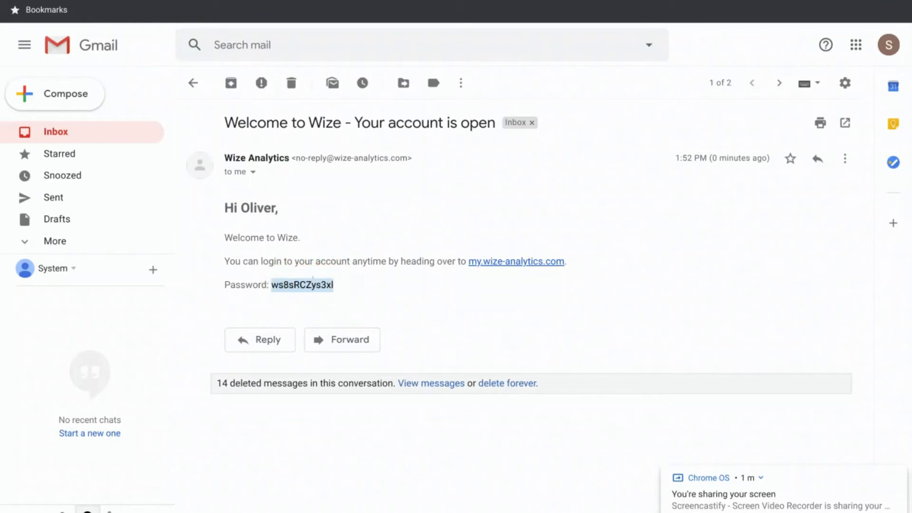
{"action": "right_click", "coordinate": [326, 288]}
{"action": "left_click", "coordinate": [340, 299]}
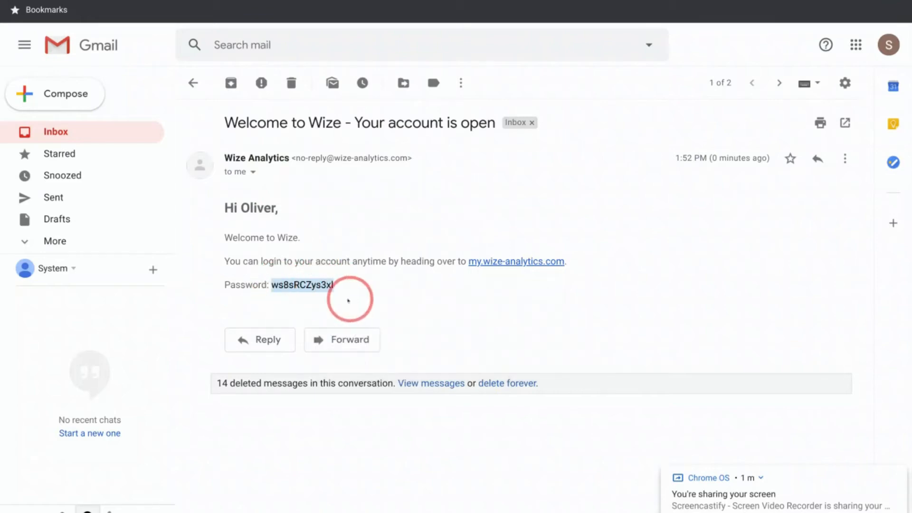
{"action": "left_click", "coordinate": [494, 261]}
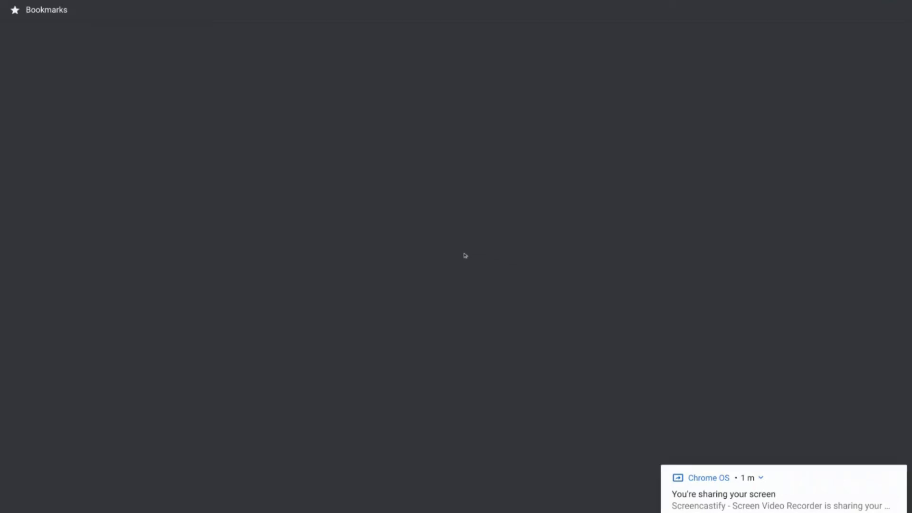
- Log in with the account e-mail and the pasted password to reach the empty All Domains list
{"action": "left_click", "coordinate": [308, 193]}
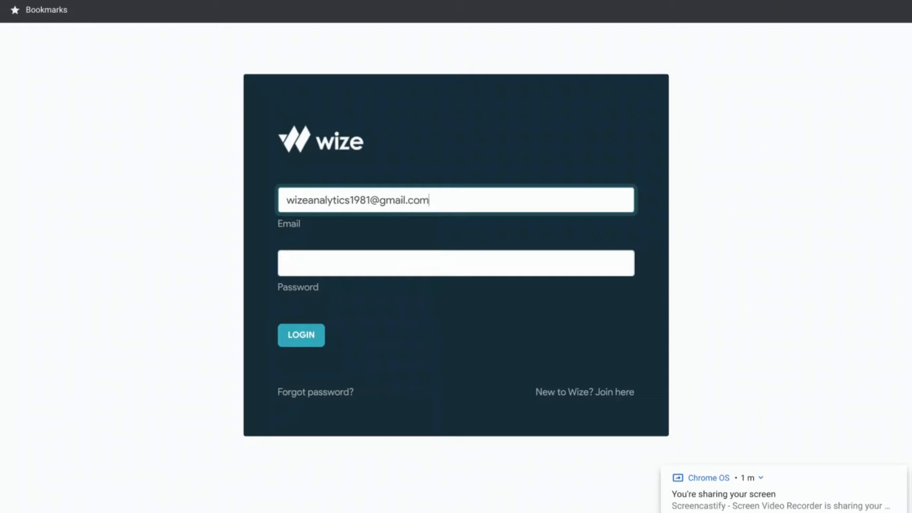
{"action": "key", "text": "Tab"}
{"action": "key", "text": "ctrl+v"}
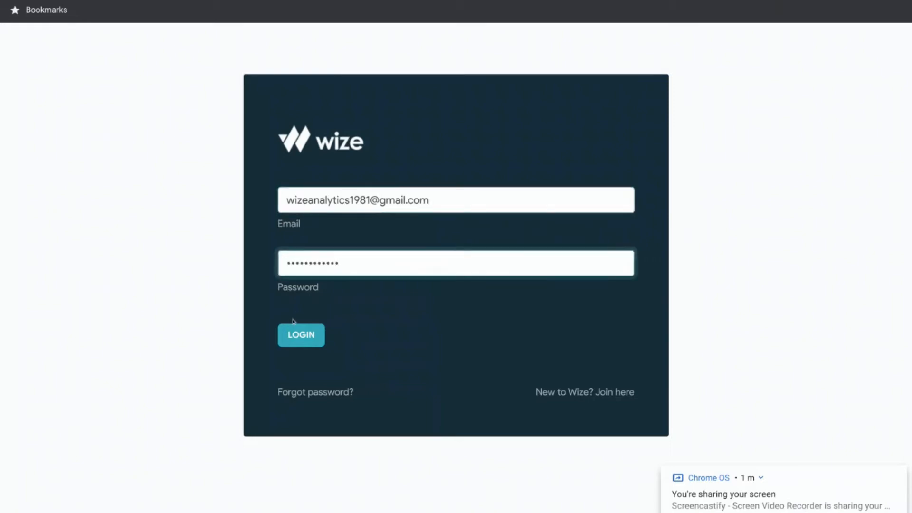
{"action": "left_click", "coordinate": [295, 335]}
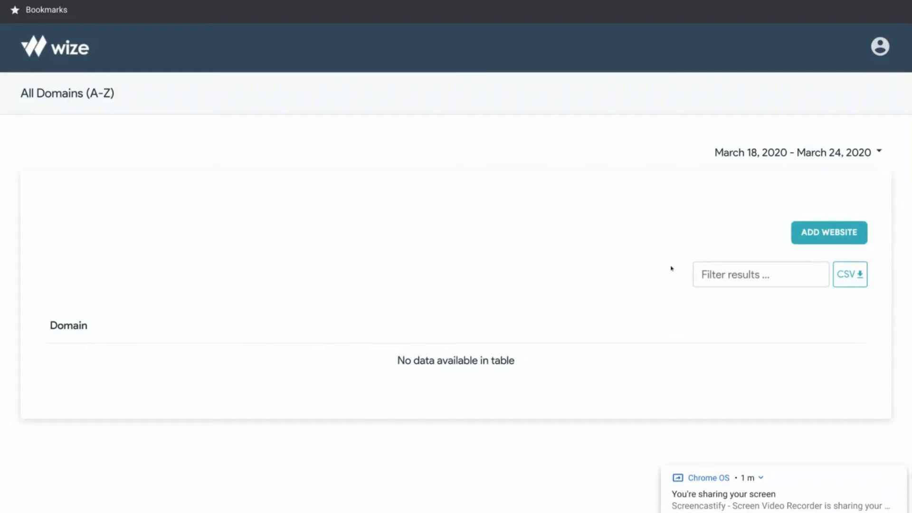
- Add a new website domain named wize.co.uk
{"action": "right_click", "coordinate": [827, 234]}
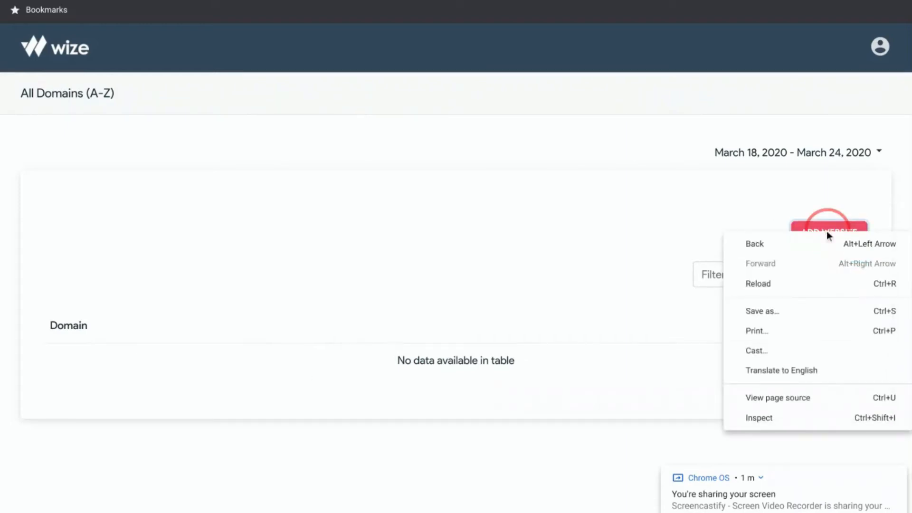
{"action": "left_click", "coordinate": [827, 234]}
{"action": "left_click", "coordinate": [335, 233]}
{"action": "type", "text": "wize.co.uk"}
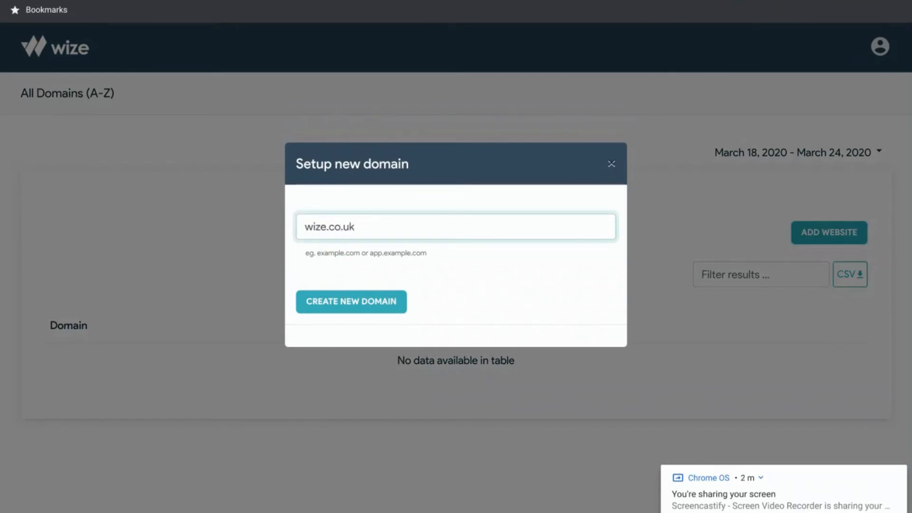
{"action": "left_click_drag", "start_coordinate": [356, 222], "coordinate": [297, 223]}
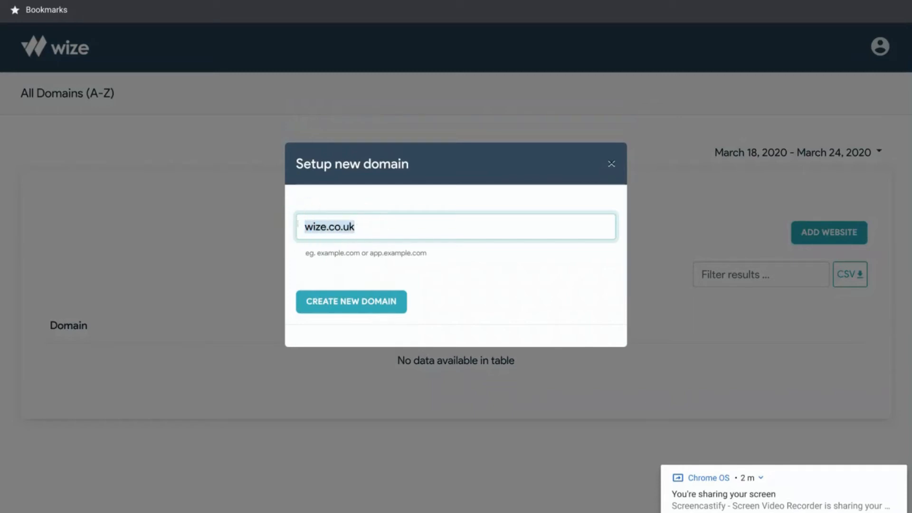
{"action": "left_click", "coordinate": [347, 303]}
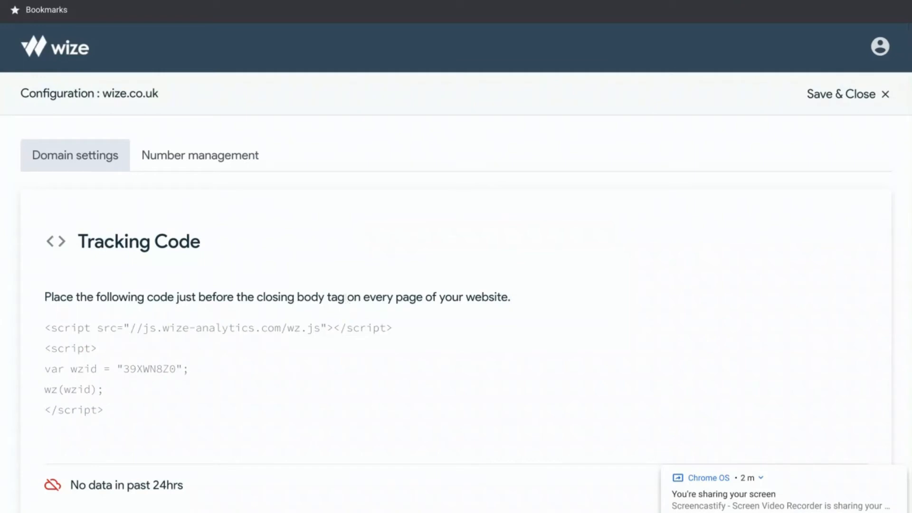
- Copy the five lines of wize.co.uk tracking code
{"action": "scroll", "coordinate": [346, 304], "scroll_direction": "down", "scroll_amount": 3}
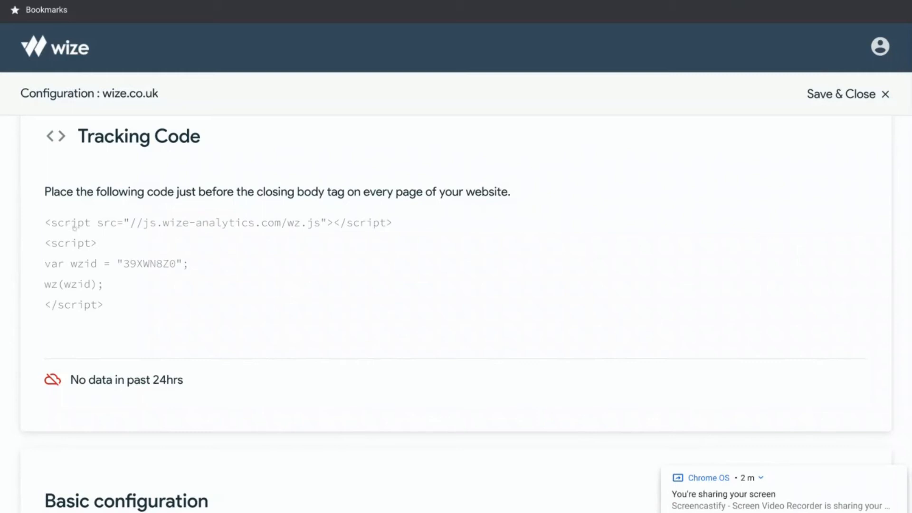
{"action": "left_click_drag", "start_coordinate": [254, 189], "coordinate": [345, 193]}
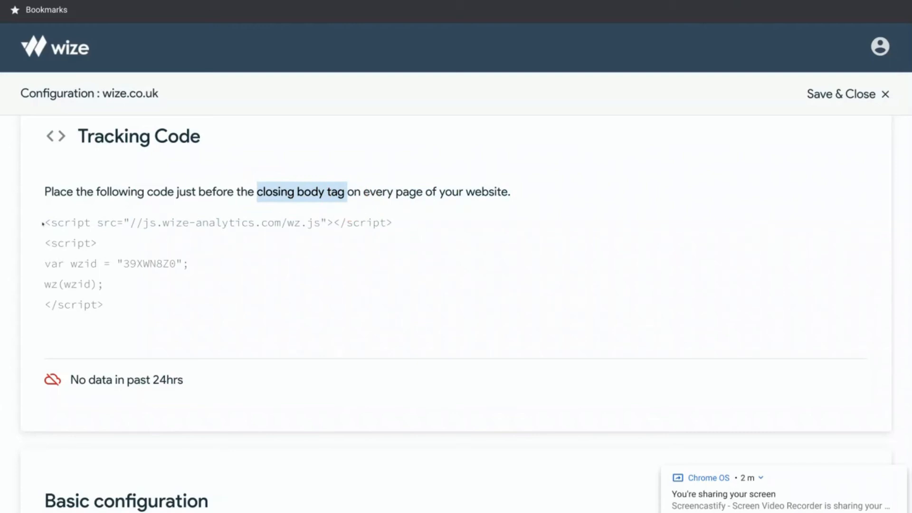
{"action": "left_click_drag", "start_coordinate": [42, 222], "coordinate": [109, 303]}
{"action": "right_click", "coordinate": [77, 248]}
{"action": "left_click", "coordinate": [99, 255]}
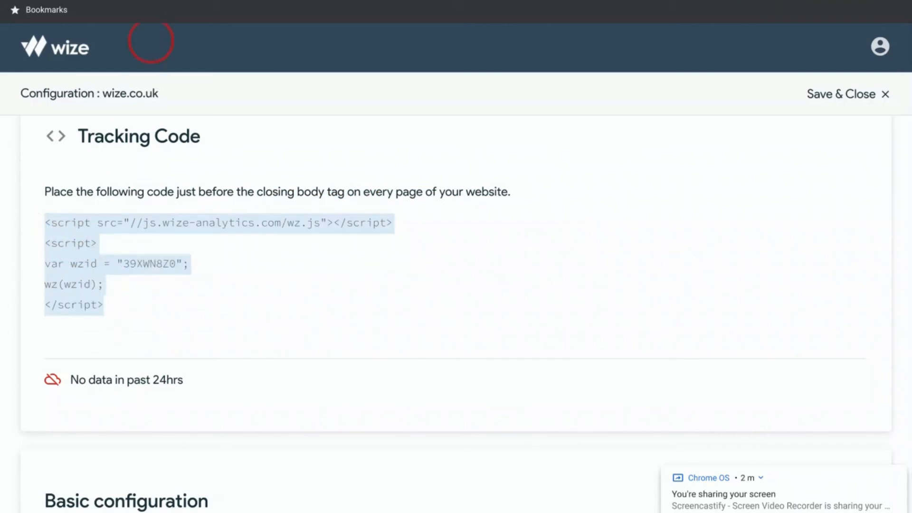
{"action": "left_click", "coordinate": [142, 1]}
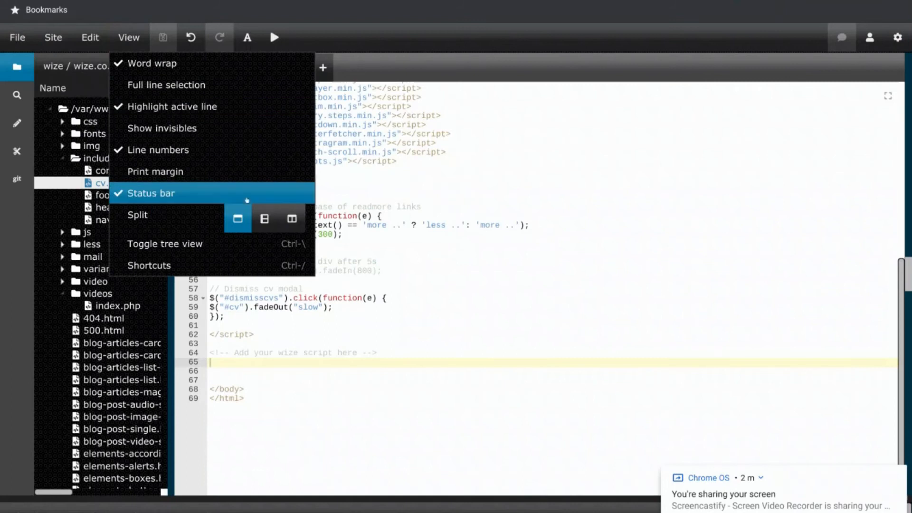
- Paste the tracking code on the line below the wize script comment in footer.php and save it
{"action": "left_click", "coordinate": [314, 354]}
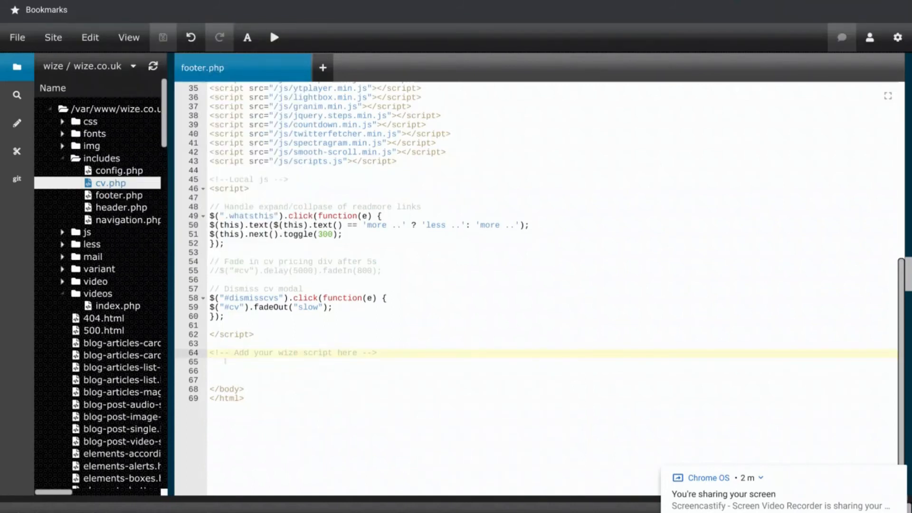
{"action": "key", "text": "Down"}
{"action": "key", "text": "ctrl+v"}
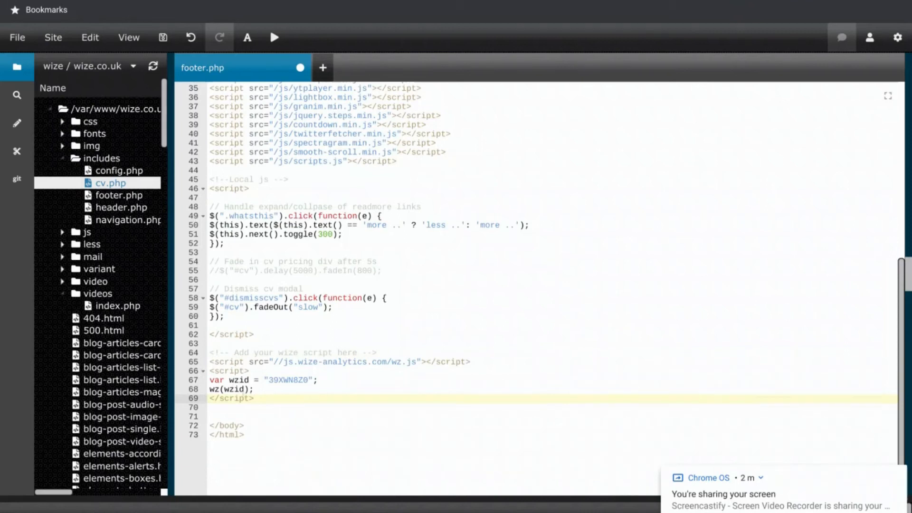
{"action": "left_click", "coordinate": [163, 38]}
{"action": "key", "text": "ctrl+shift+n"}
- Load the wize.co.uk homepage in the incognito window and reload it
{"action": "type", "text": "https://"}
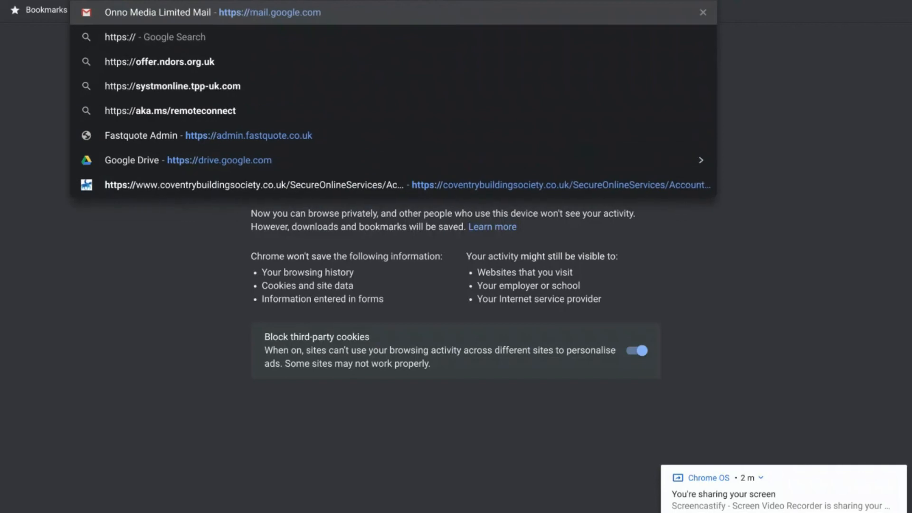
{"action": "type", "text": "wiz"}
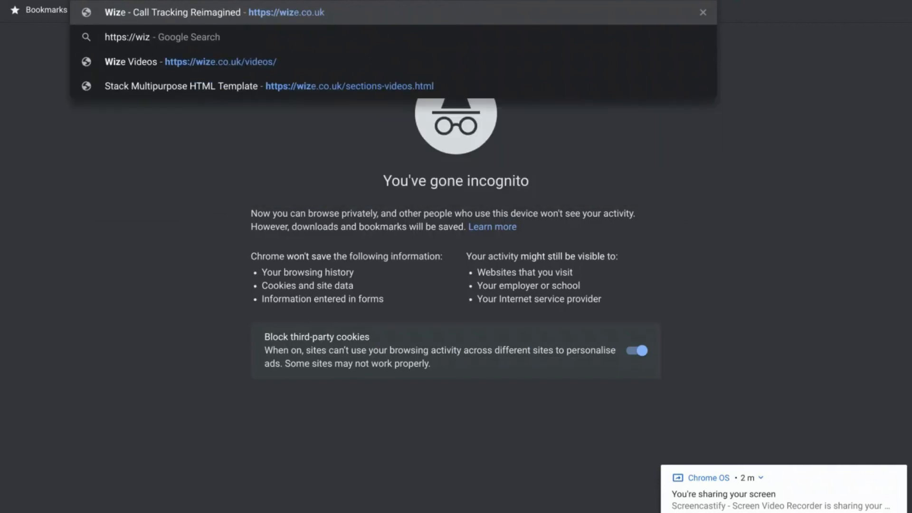
{"action": "key", "text": "Return"}
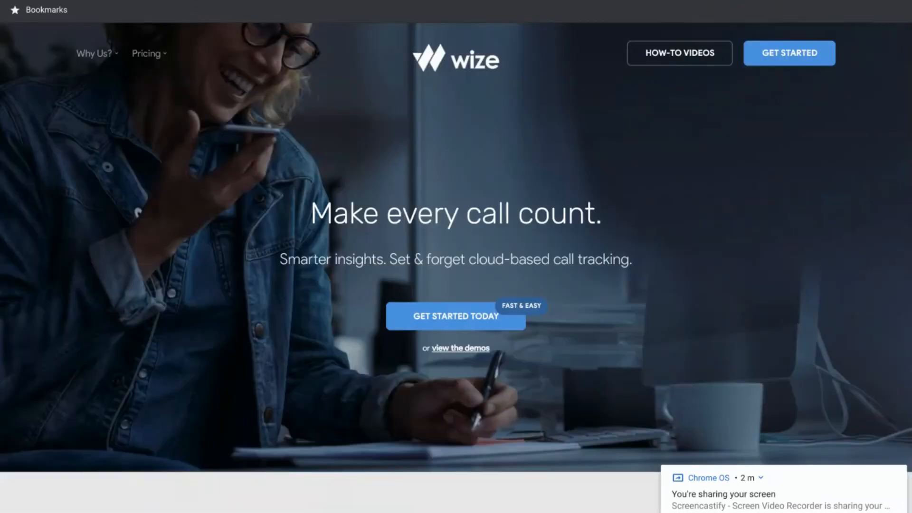
{"action": "left_click", "coordinate": [57, 0]}
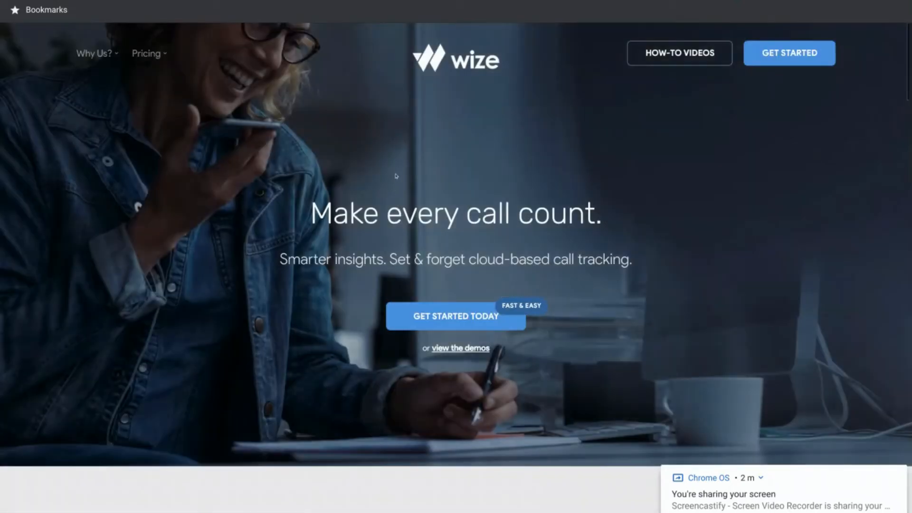
{"action": "right_click", "coordinate": [393, 152]}
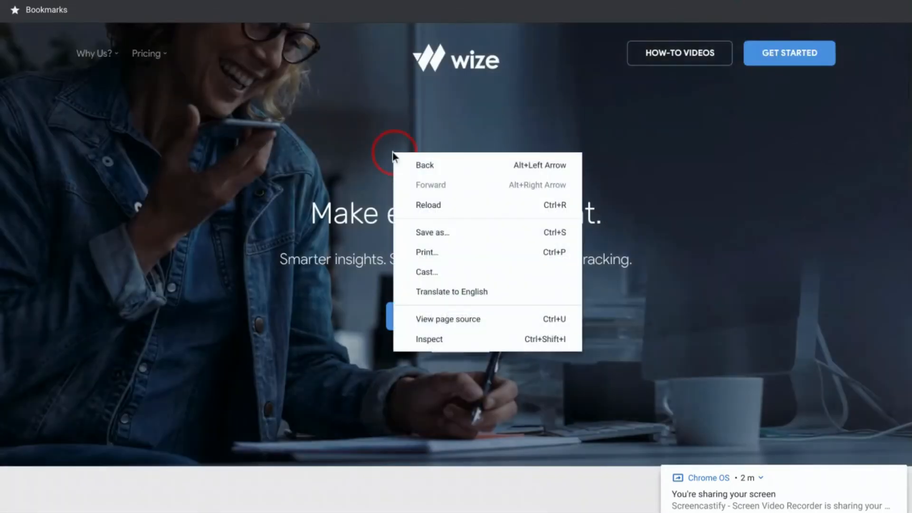
- Inspect the page and locate the wize script comment with the wz.js tracking script at the end of body
{"action": "left_click", "coordinate": [425, 339]}
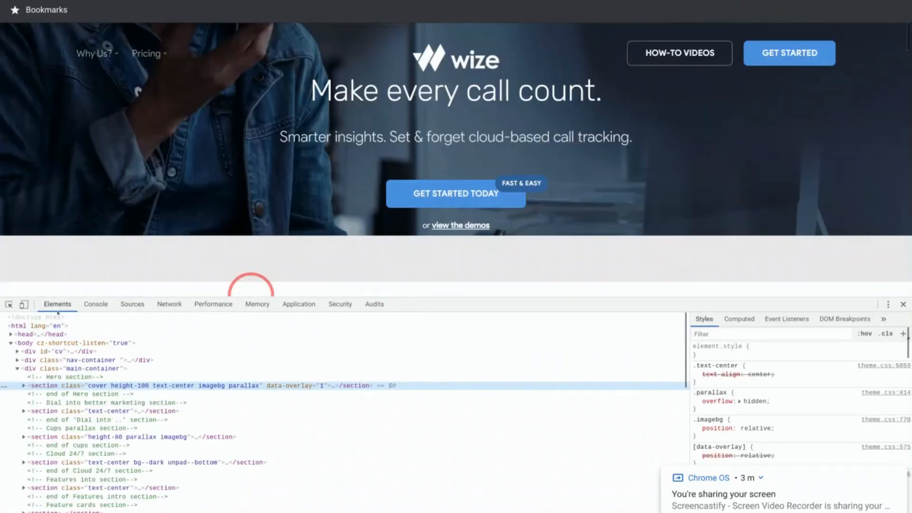
{"action": "scroll", "coordinate": [80, 409], "scroll_direction": "down", "scroll_amount": 10}
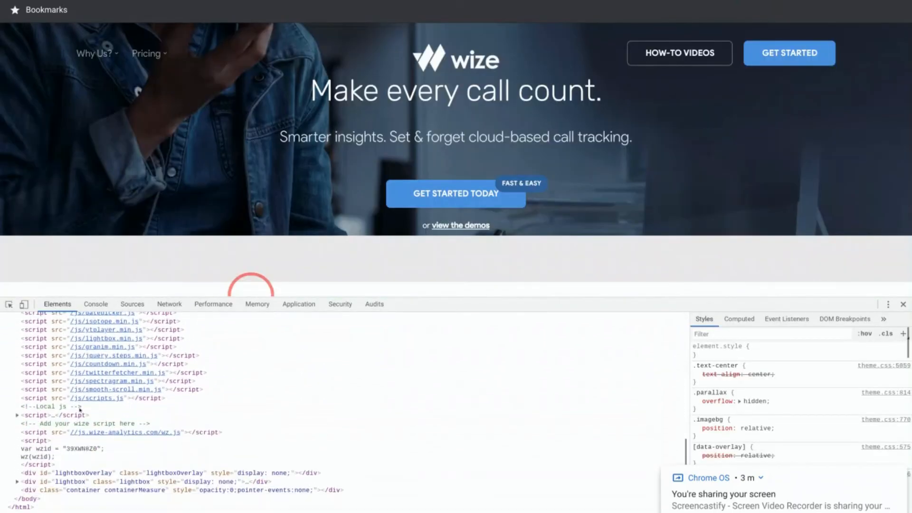
{"action": "left_click", "coordinate": [31, 424]}
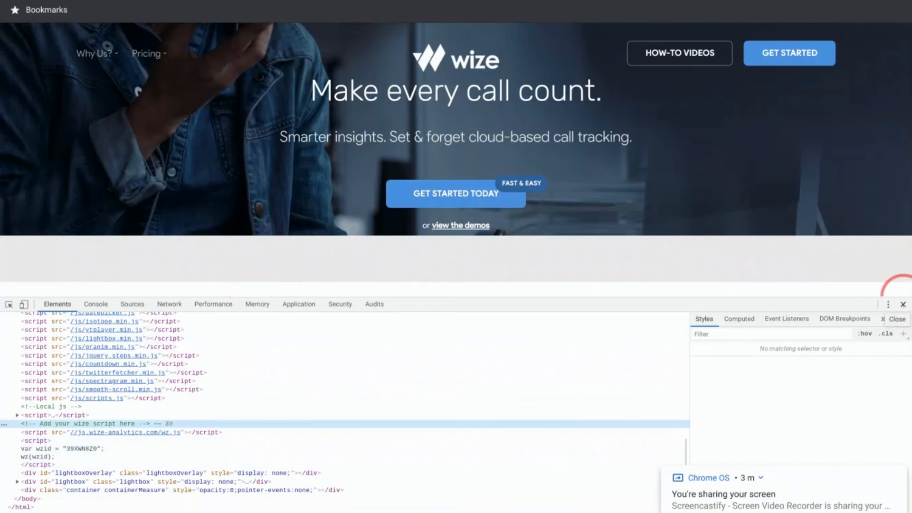
- Close DevTools, reload the Wize configuration and confirm 'Receiving data - everything looks good!'
{"action": "left_click", "coordinate": [903, 304]}
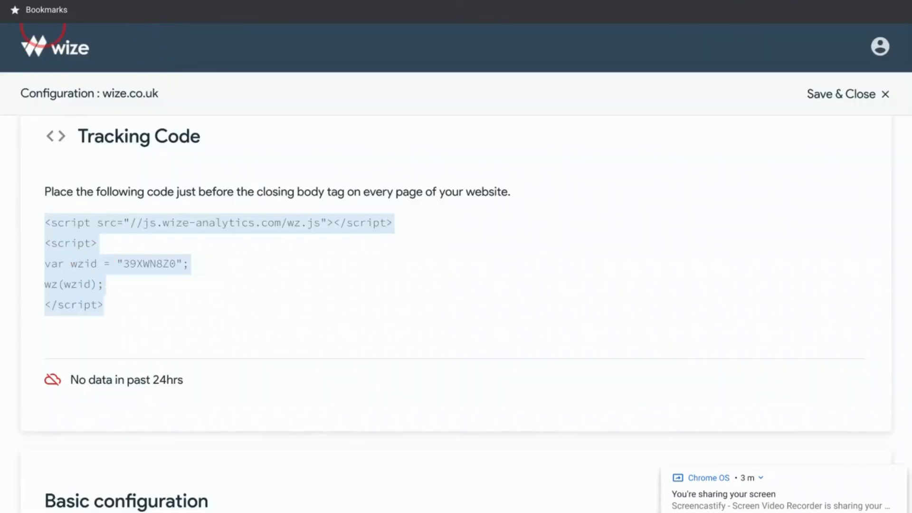
{"action": "key", "text": "ctrl+r"}
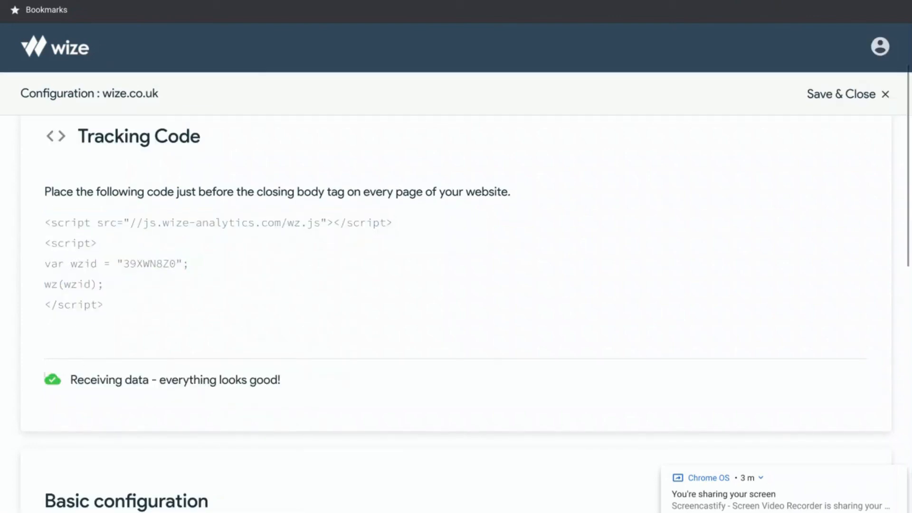
{"action": "left_click_drag", "start_coordinate": [65, 378], "coordinate": [284, 380]}
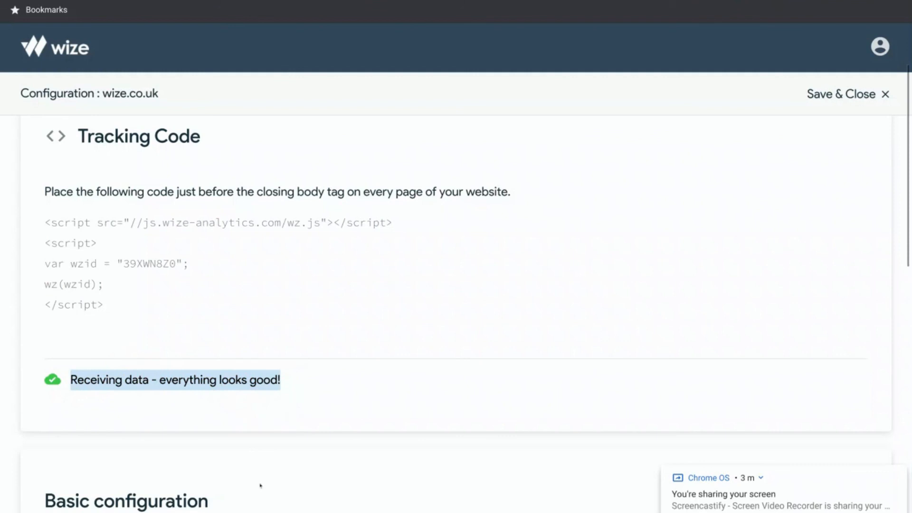
- Save & Close the wize.co.uk configuration and review its Performance Analysis page showing 0 calls
{"action": "left_click", "coordinate": [819, 95]}
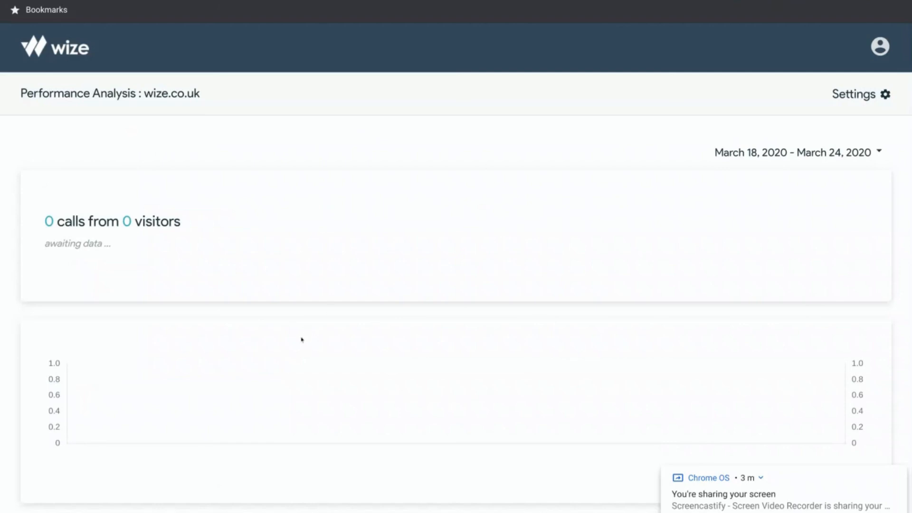
{"action": "scroll", "coordinate": [301, 344], "scroll_direction": "down", "scroll_amount": 7}
{"action": "scroll", "coordinate": [301, 355], "scroll_direction": "down", "scroll_amount": 2}
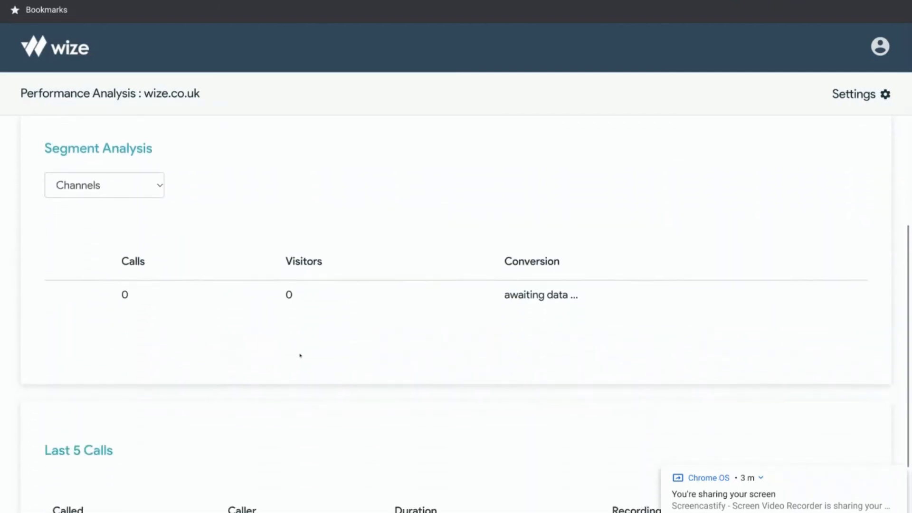
{"action": "scroll", "coordinate": [301, 356], "scroll_direction": "up", "scroll_amount": 9}
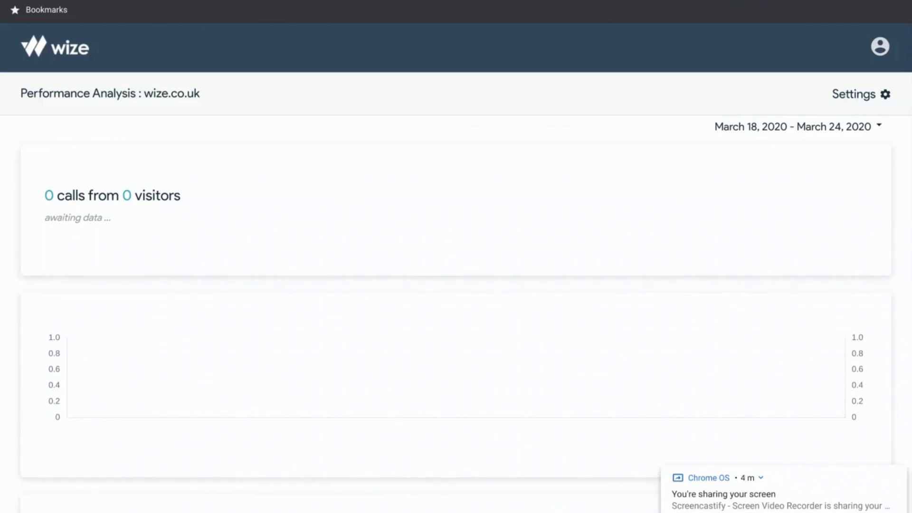
{"action": "left_click", "coordinate": [796, 1]}
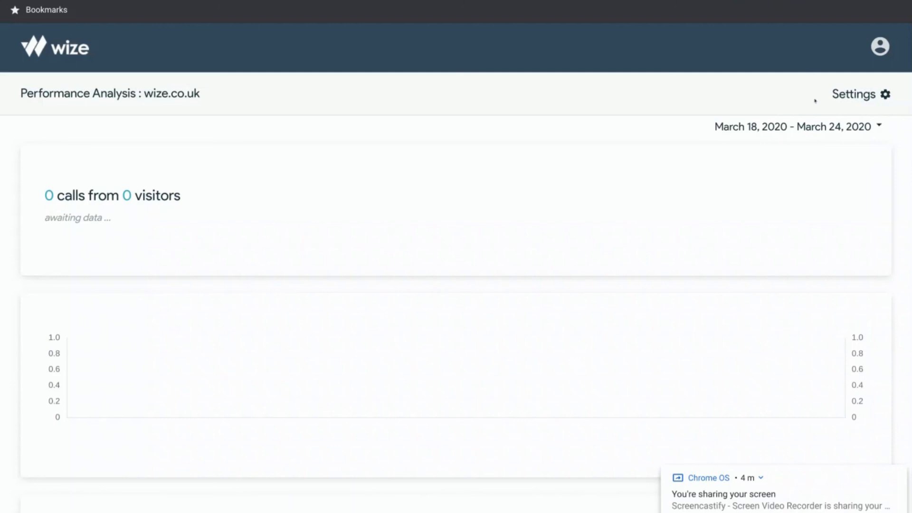